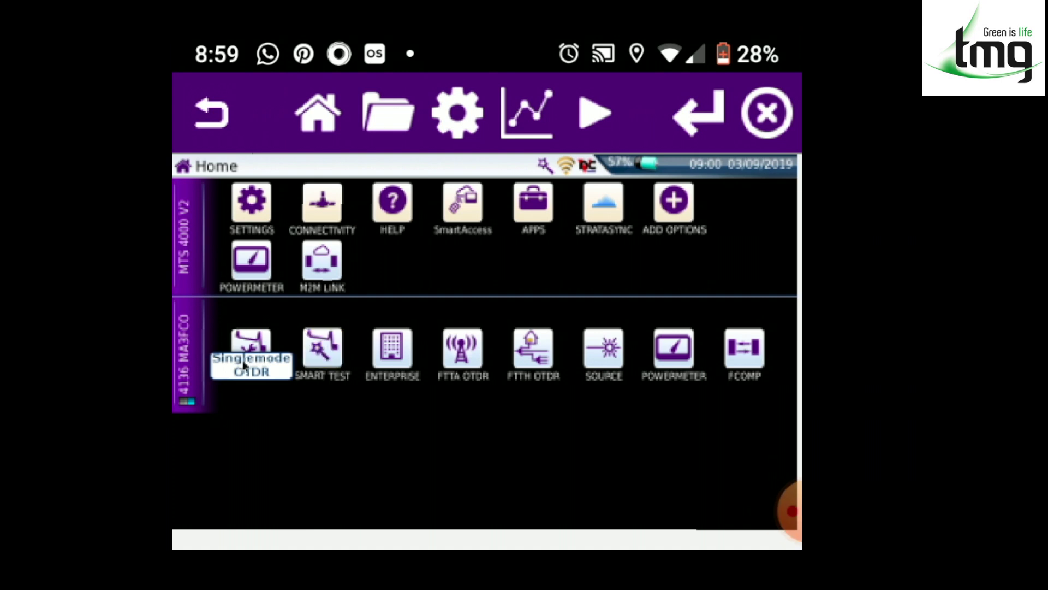
Launch the Singlemode OTDR and set its Acq Time to Real Time
{"action": "left_click", "coordinate": [250, 347]}
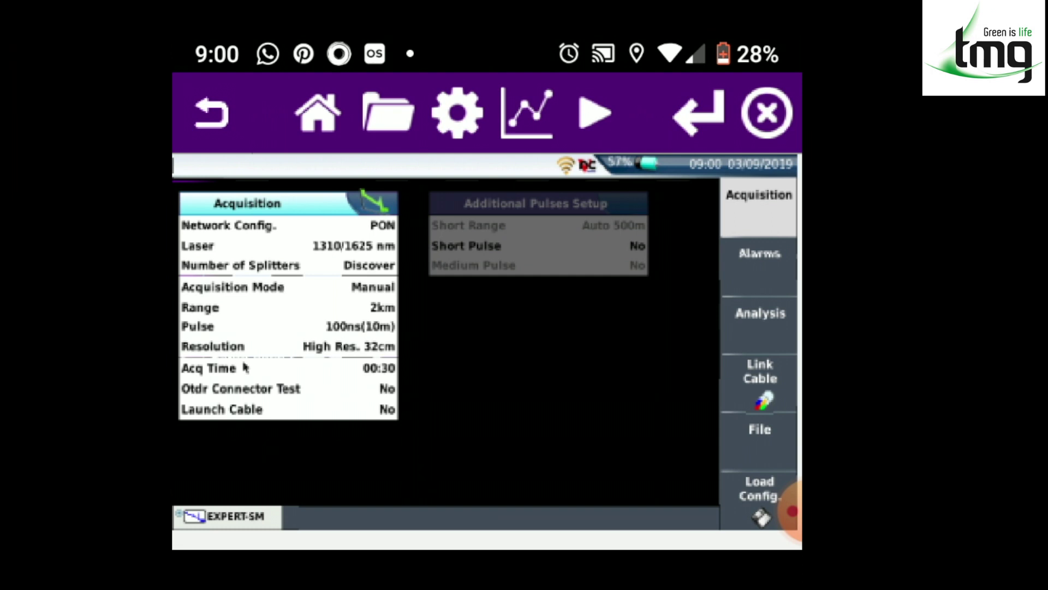
{"action": "left_click", "coordinate": [243, 369]}
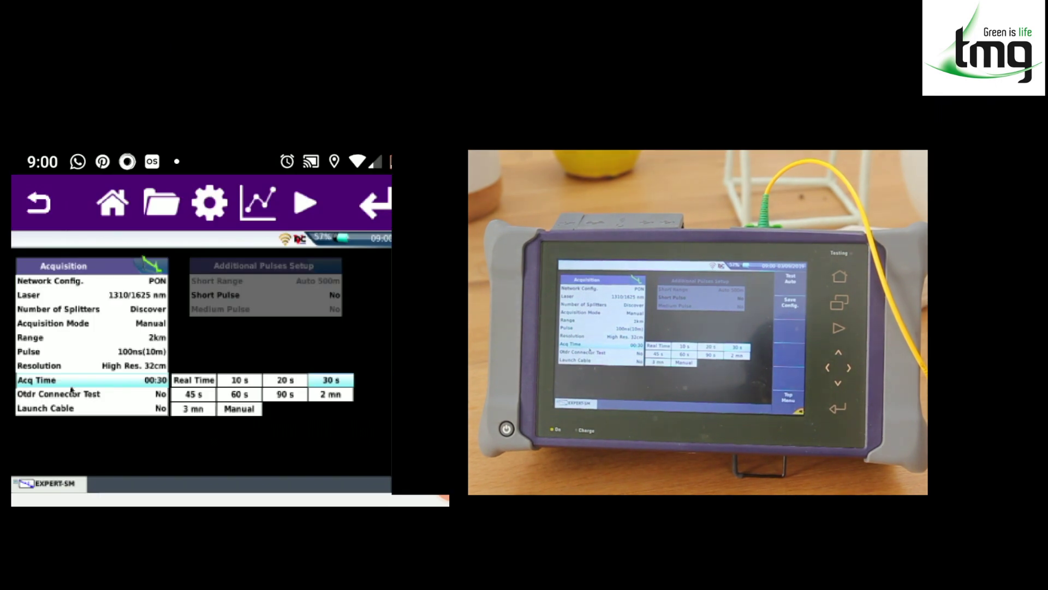
{"action": "left_click", "coordinate": [179, 381]}
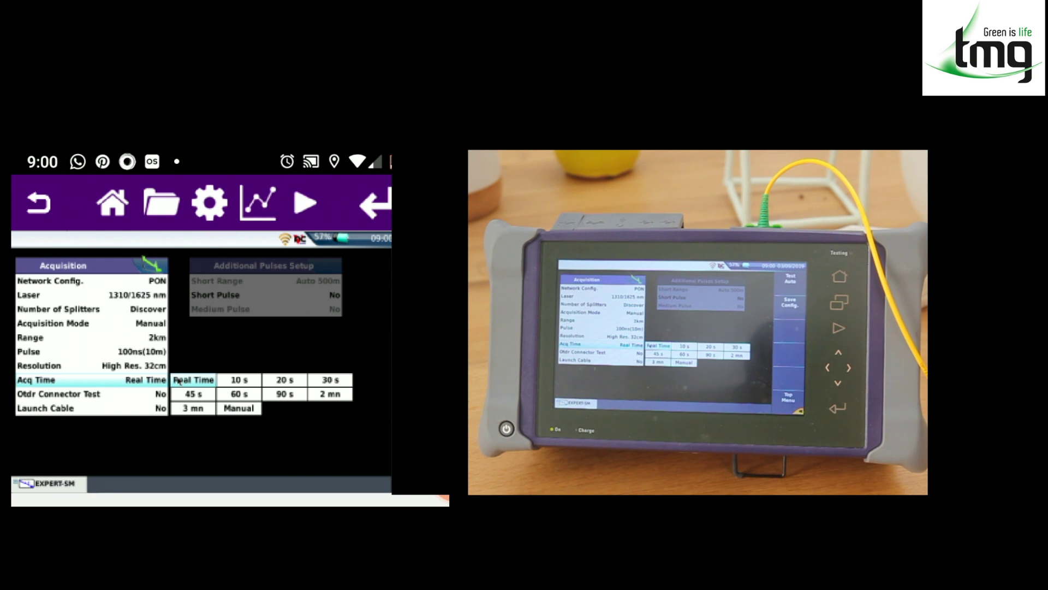
{"action": "left_click", "coordinate": [178, 381]}
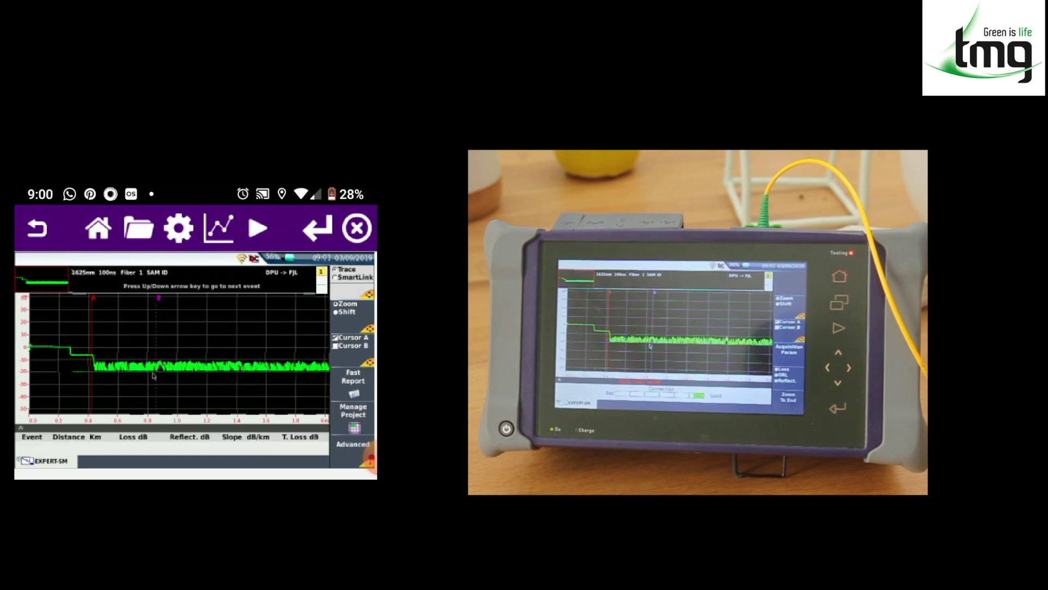
Go home, browse the config folder via the File key, then return home
{"action": "key", "text": "Home"}
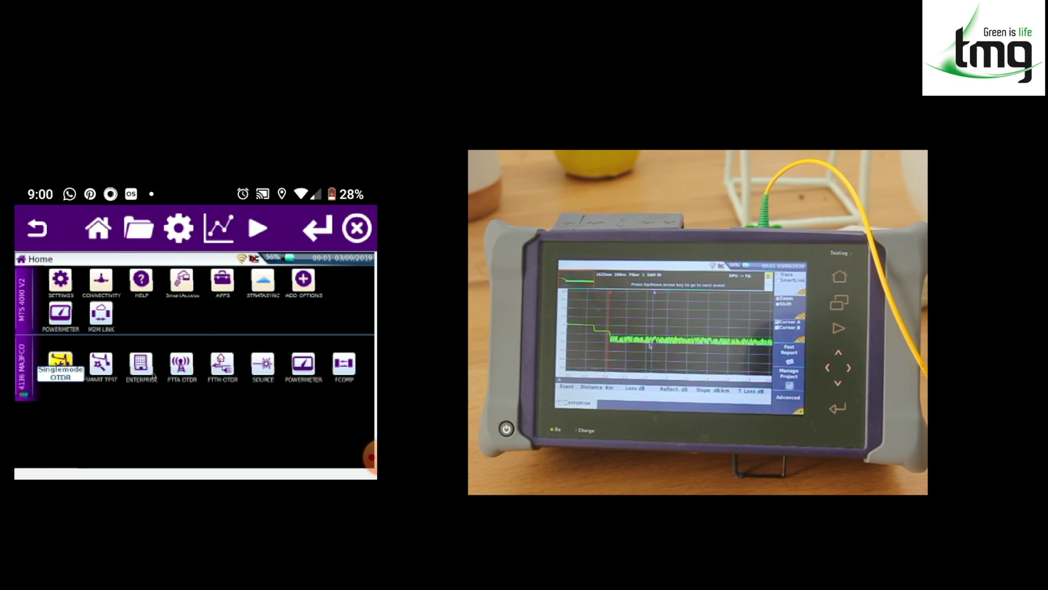
{"action": "key", "text": "F2"}
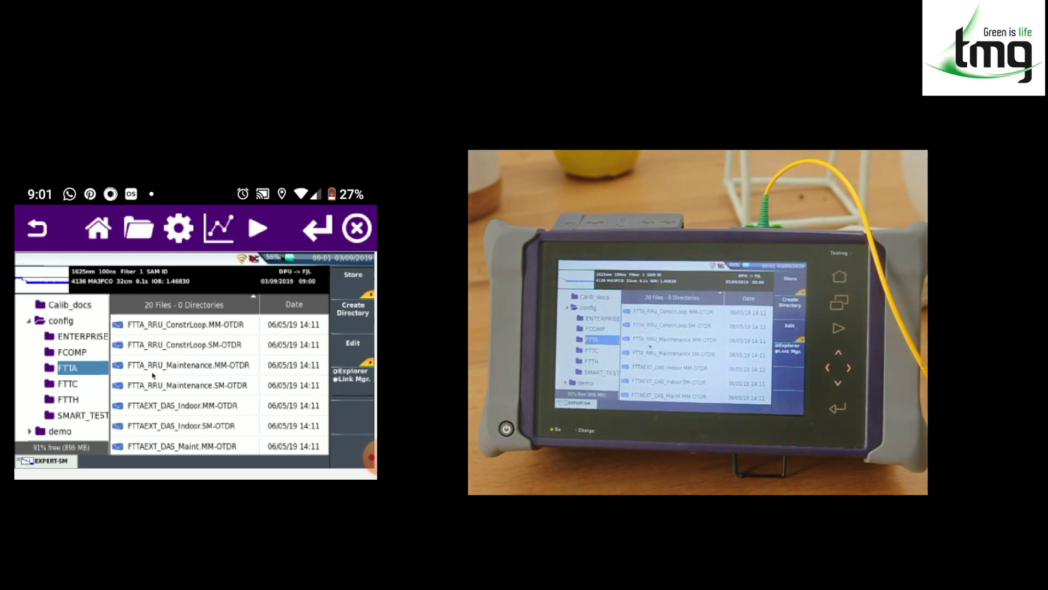
{"action": "key", "text": "Home"}
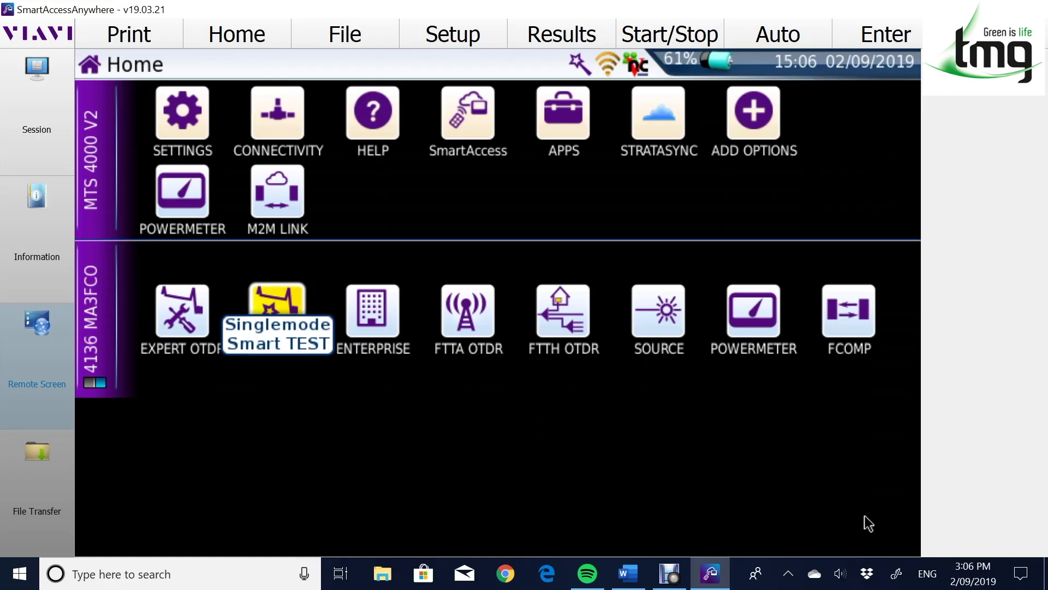
Enter Singlemode Smart TEST and load the LFN 2km 100ns SMART configuration
{"action": "left_click", "coordinate": [288, 332]}
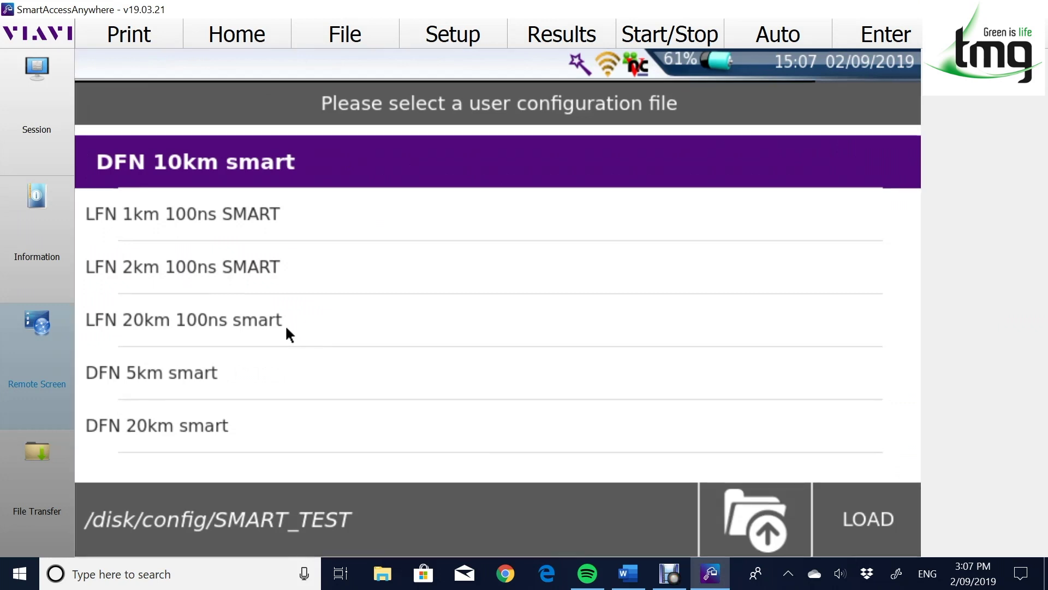
{"action": "left_click", "coordinate": [311, 270]}
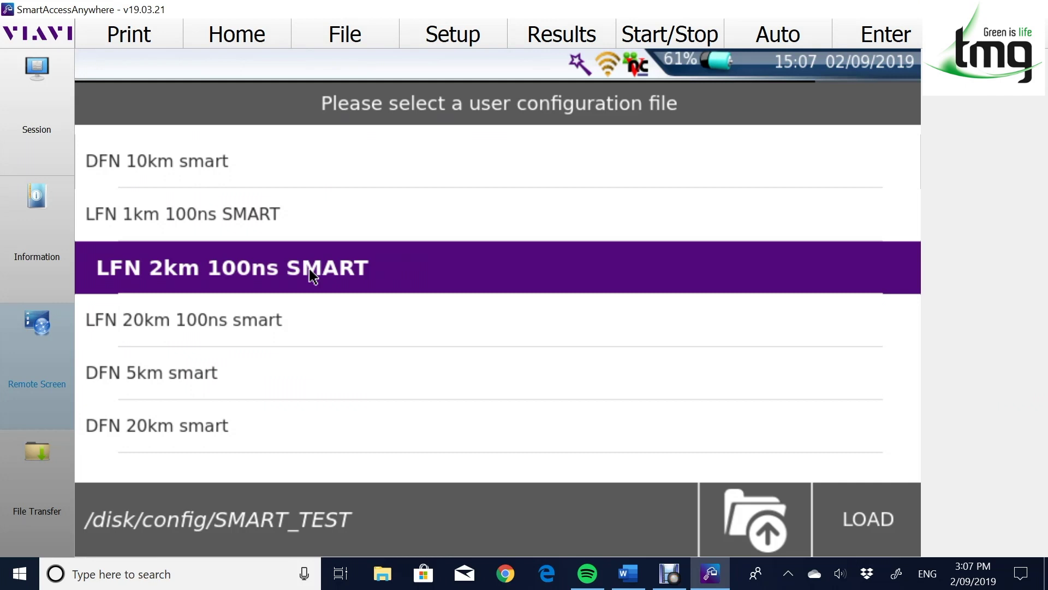
{"action": "left_click", "coordinate": [832, 505]}
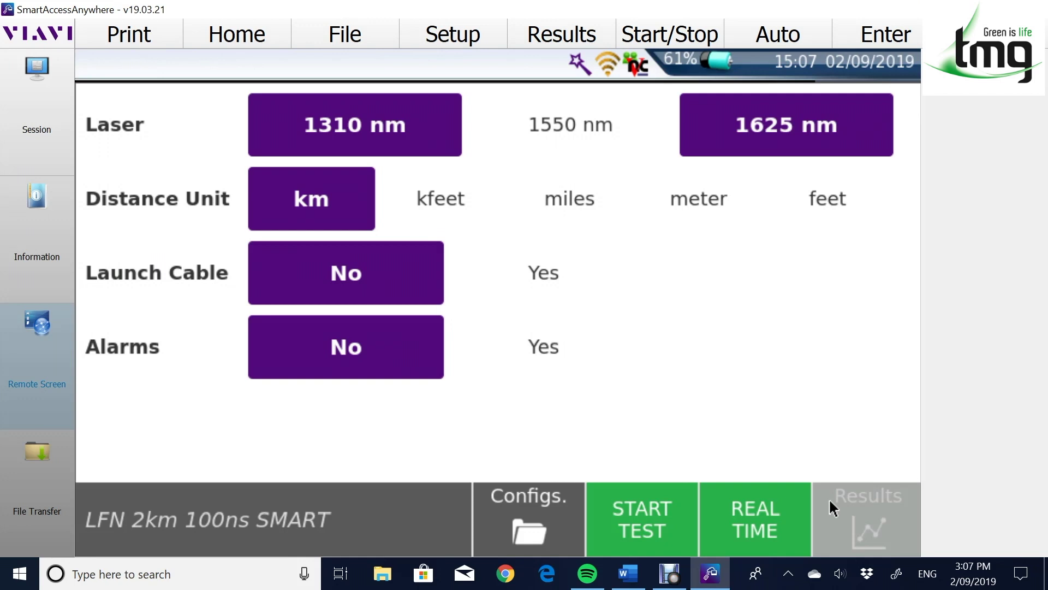
{"action": "left_click", "coordinate": [828, 508]}
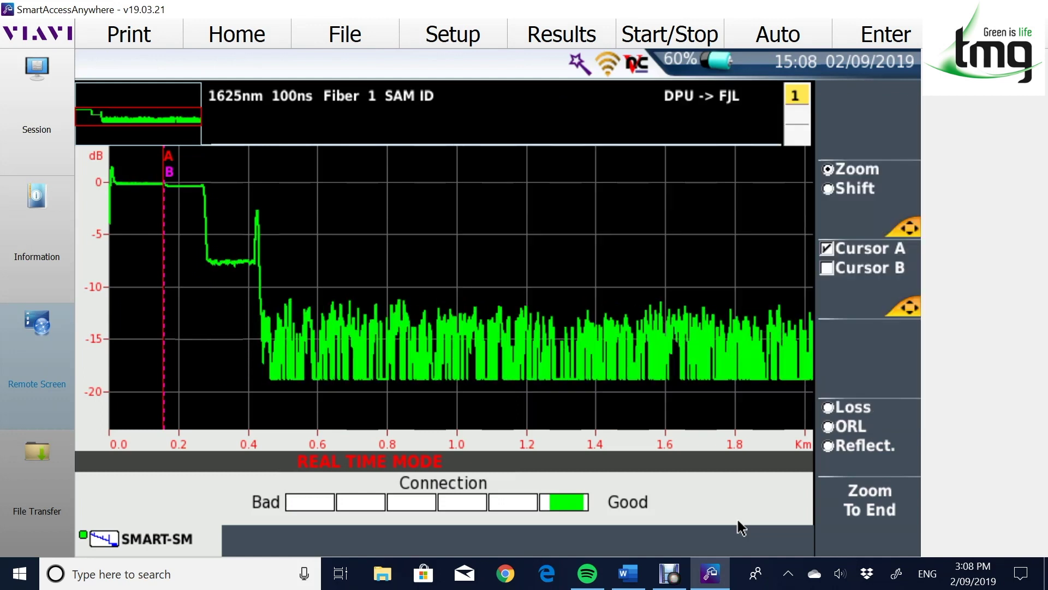
{"action": "left_click", "coordinate": [738, 526]}
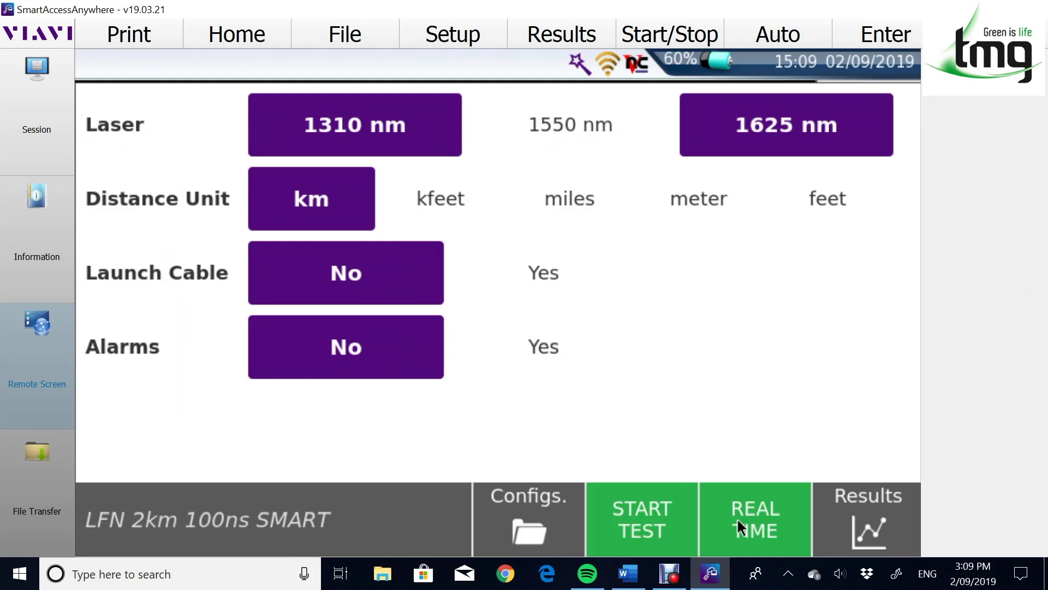
Start the smart test and let the 1310/1625 nm SmartLink results complete
{"action": "left_click", "coordinate": [625, 529]}
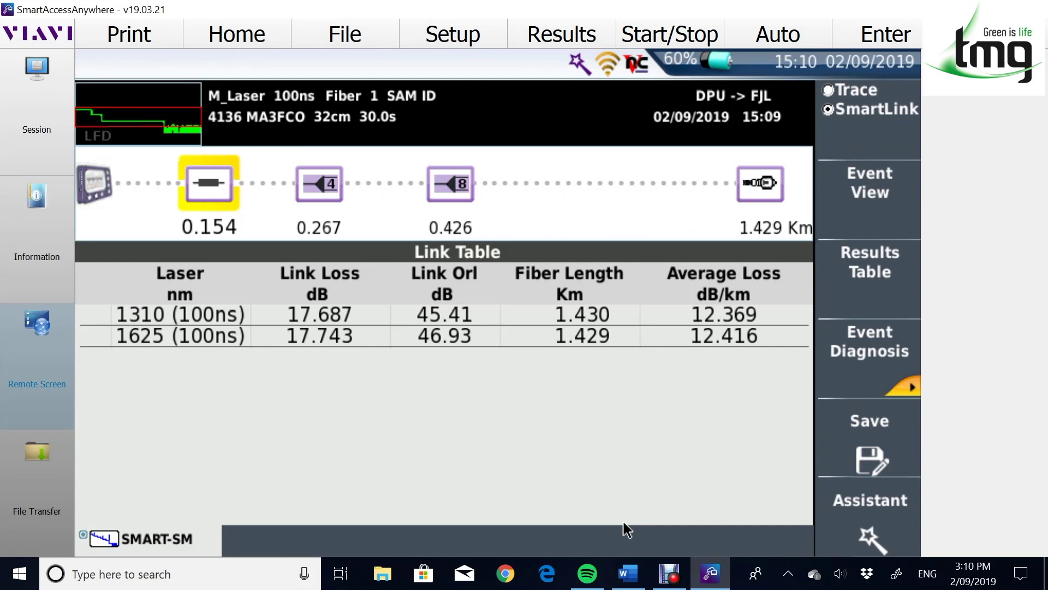
Switch to Event View of the trace, then start saving to reach Recording Information
{"action": "left_click", "coordinate": [871, 194]}
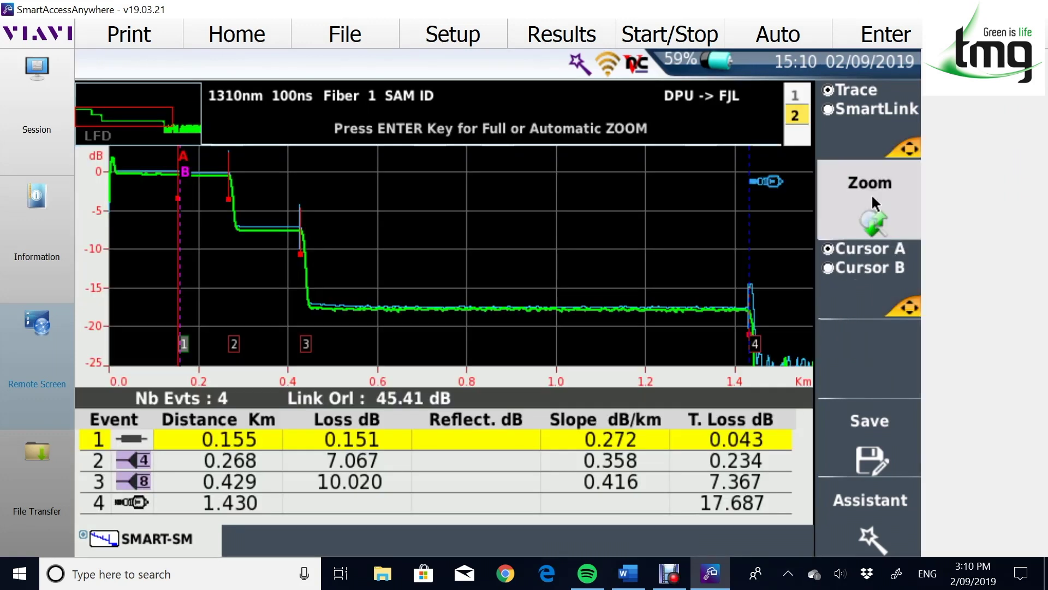
{"action": "left_click", "coordinate": [862, 433]}
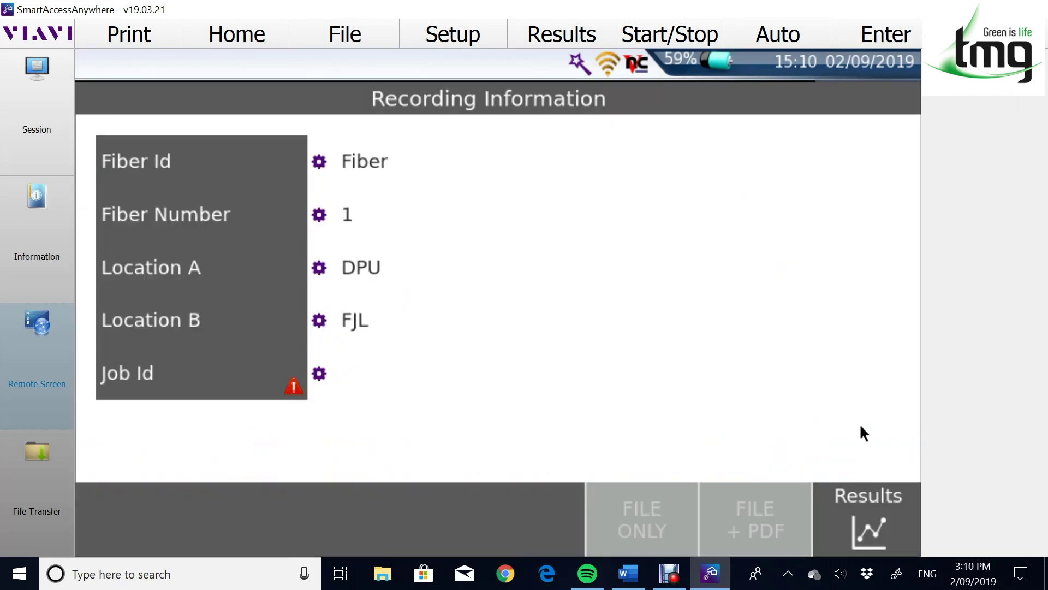